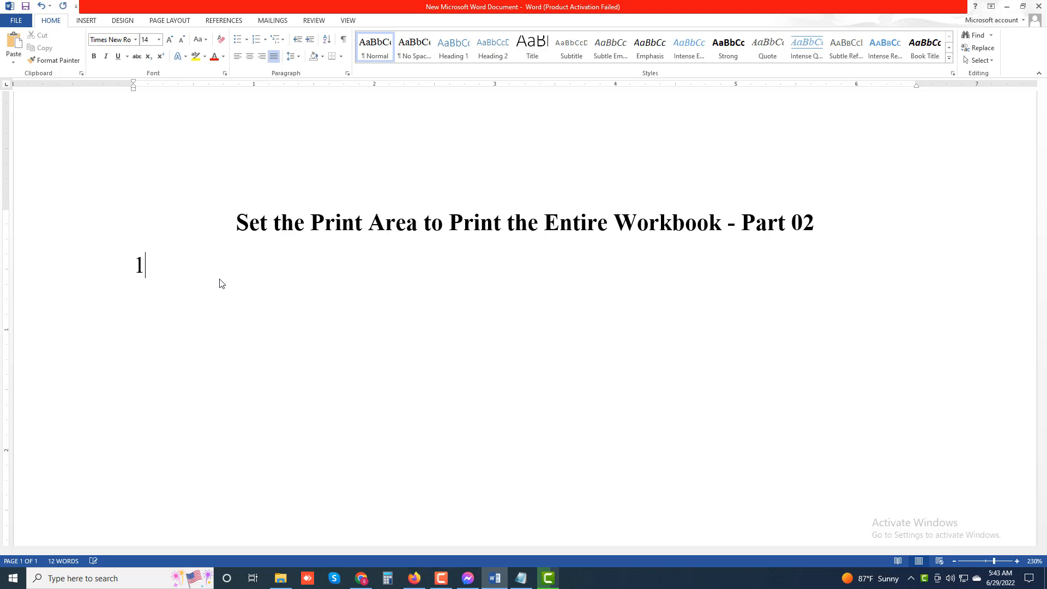
Write the first instruction below the title: "1. Access your workbook with Google Sheets in a web browser."
{"action": "type", "text": "Access"}
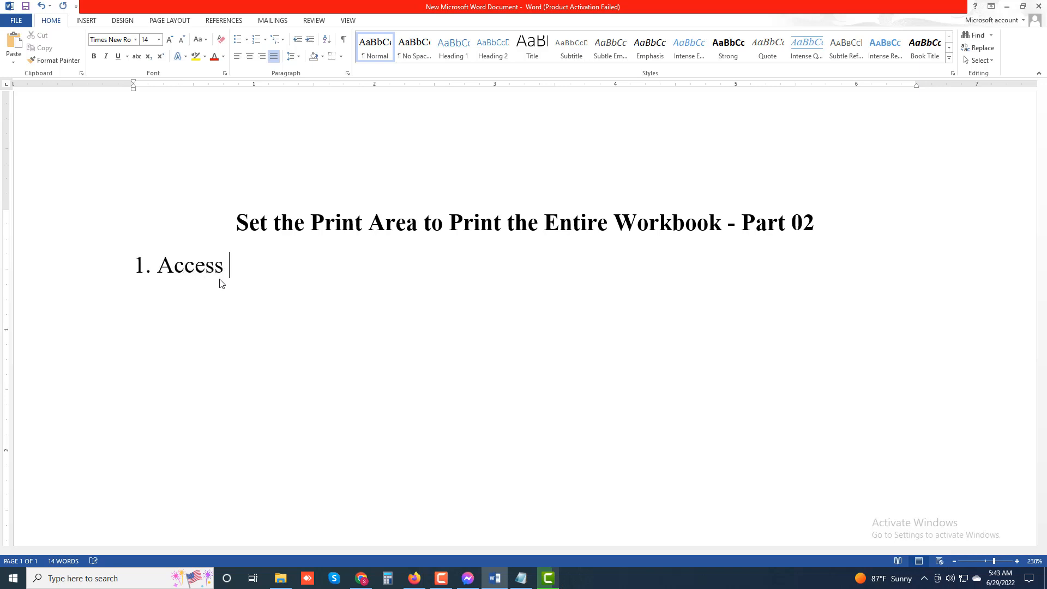
{"action": "type", "text": " your workbook"}
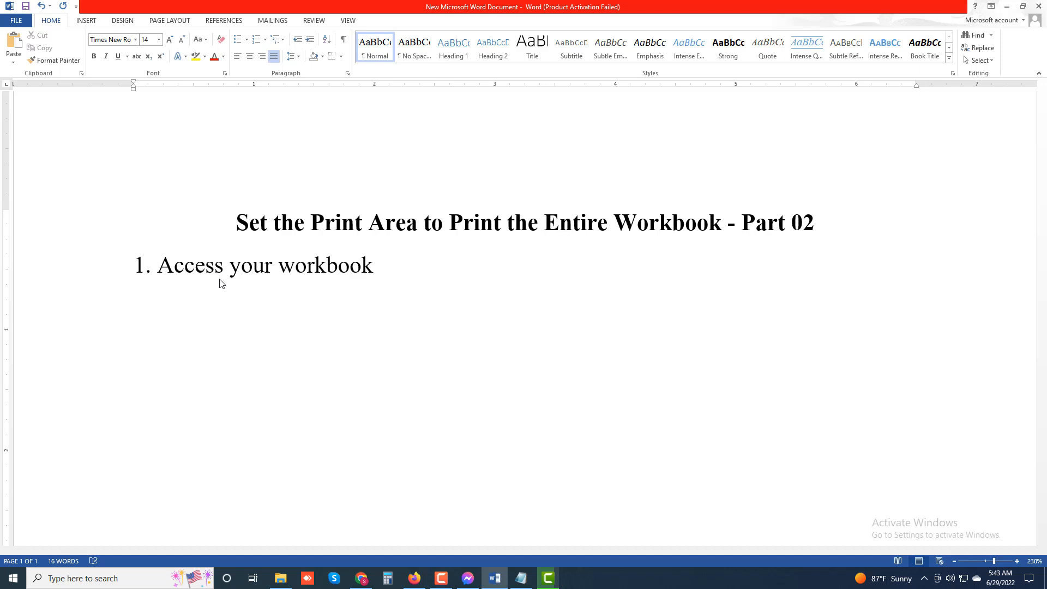
{"action": "type", "text": " with Google "}
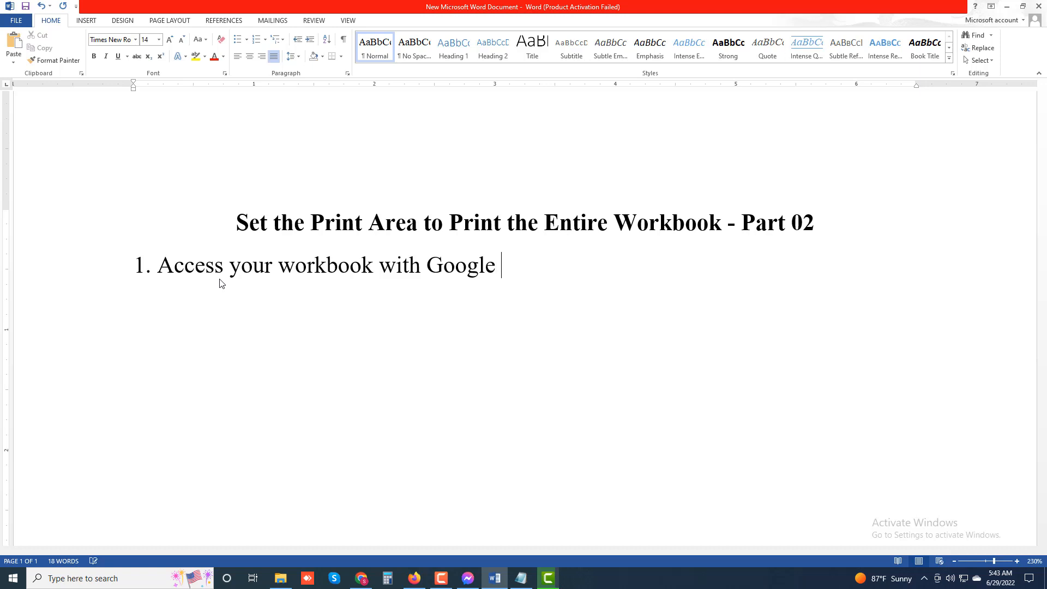
{"action": "type", "text": "Sheets in"}
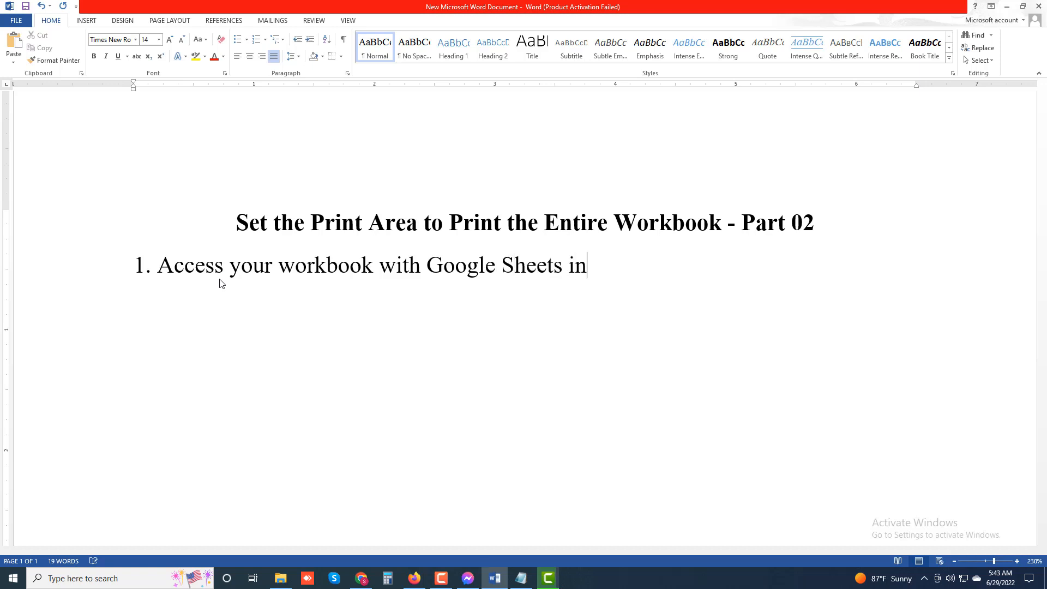
{"action": "type", "text": " a web browser"}
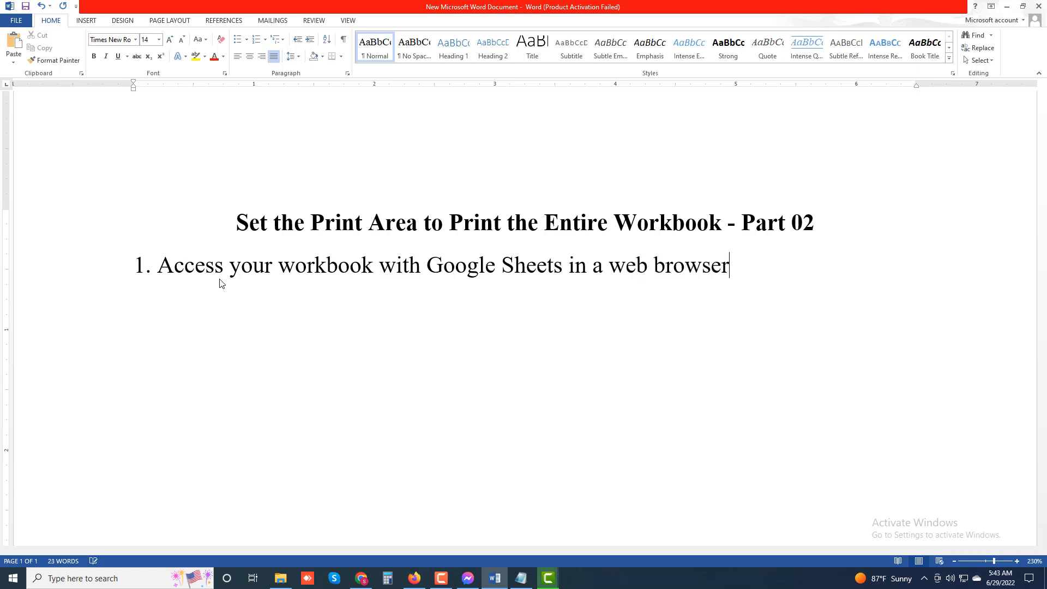
{"action": "type", "text": "."}
{"action": "key", "text": "Return"}
Write the second instruction: "2. Choose File> Print from Google Sheets menu bar."
{"action": "type", "text": "Cooshe"}
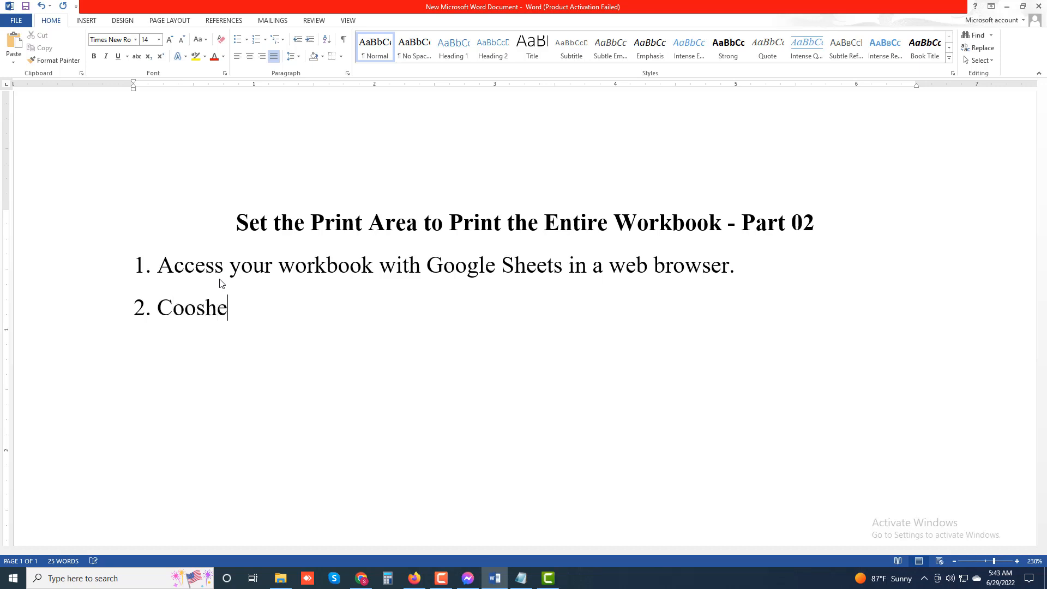
{"action": "key", "text": "BackSpace"}
{"action": "key", "text": "BackSpace"}
{"action": "type", "text": "e"}
{"action": "key", "text": "BackSpace"}
{"action": "key", "text": "BackSpace"}
{"action": "key", "text": "BackSpace"}
{"action": "key", "text": "BackSpace"}
{"action": "type", "text": "hoose fi"}
{"action": "key", "text": "BackSpace"}
{"action": "key", "text": "BackSpace"}
{"action": "type", "text": "Fie"}
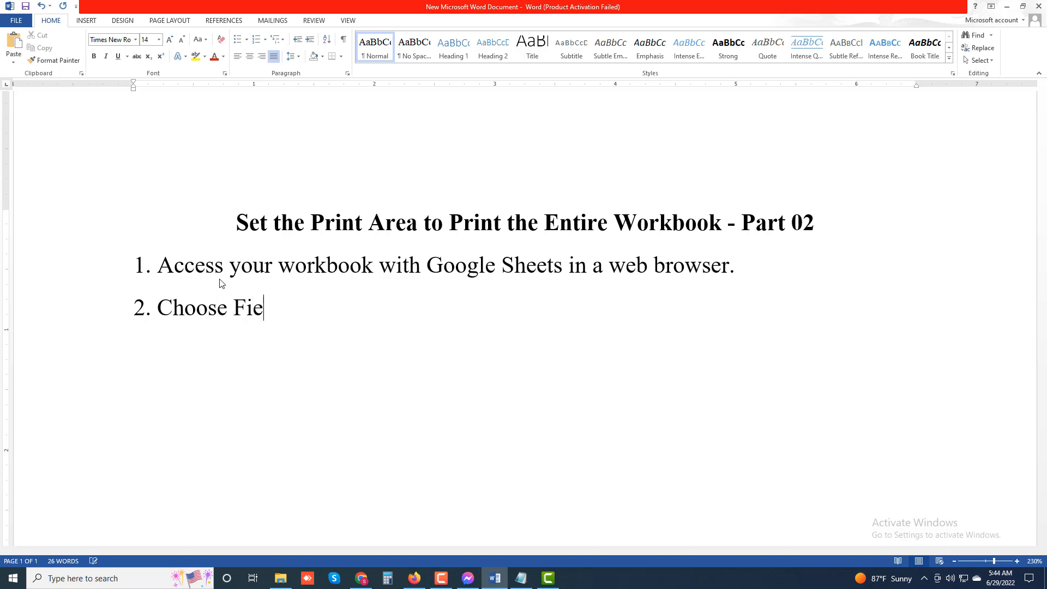
{"action": "key", "text": "BackSpace"}
{"action": "type", "text": "le> Print"}
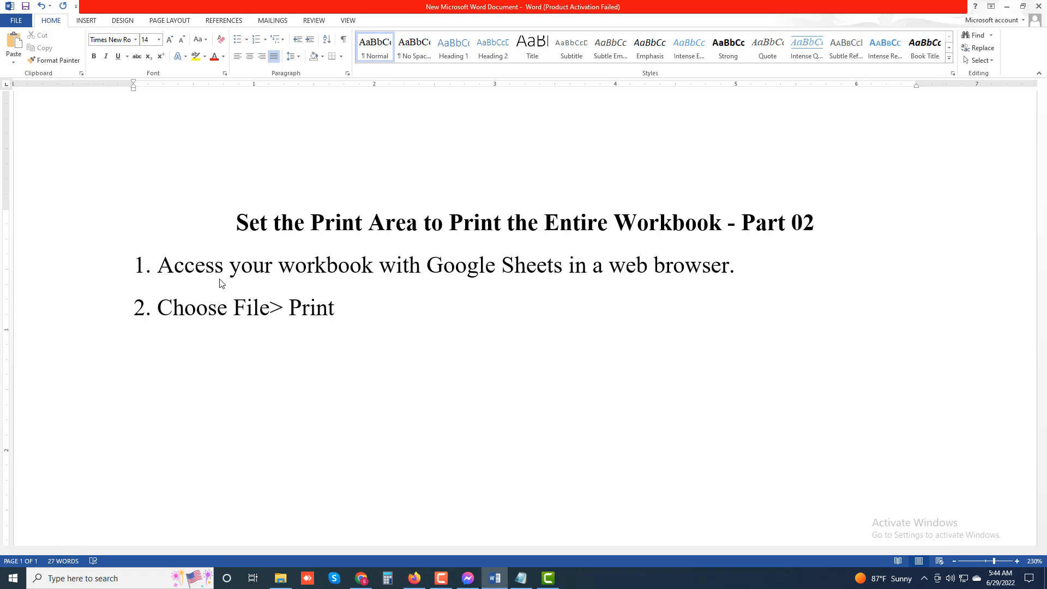
{"action": "type", "text": " from Google Sheet"}
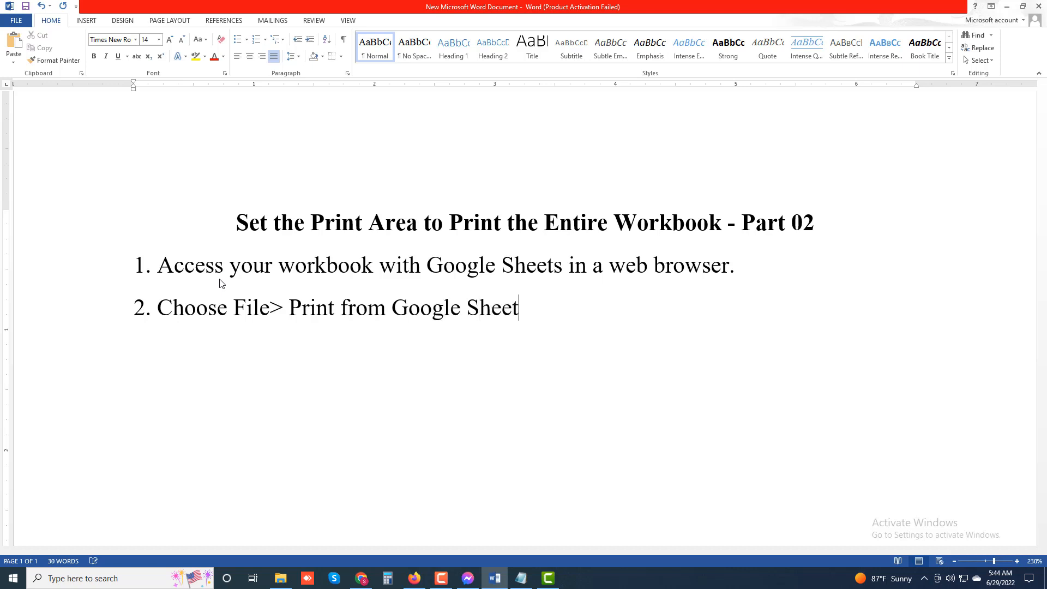
{"action": "type", "text": "s menu bar."}
{"action": "key", "text": "Return"}
{"action": "key", "text": "Return"}
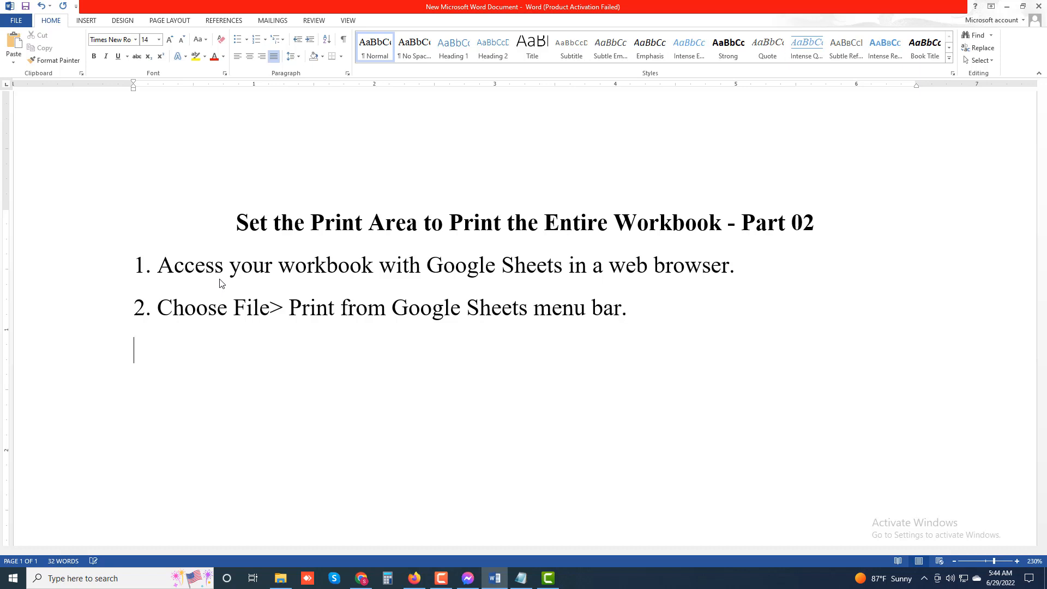
Add the third instruction: "3. Select Workbook from the Print dropdown menu on the right."
{"action": "type", "text": "3. Select Wor"}
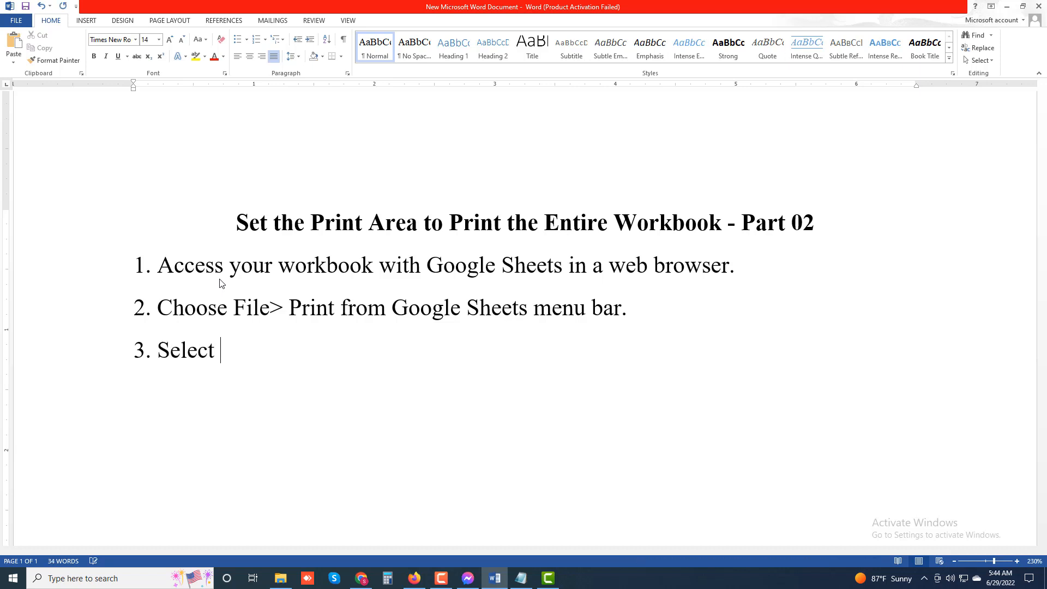
{"action": "type", "text": "kbook"}
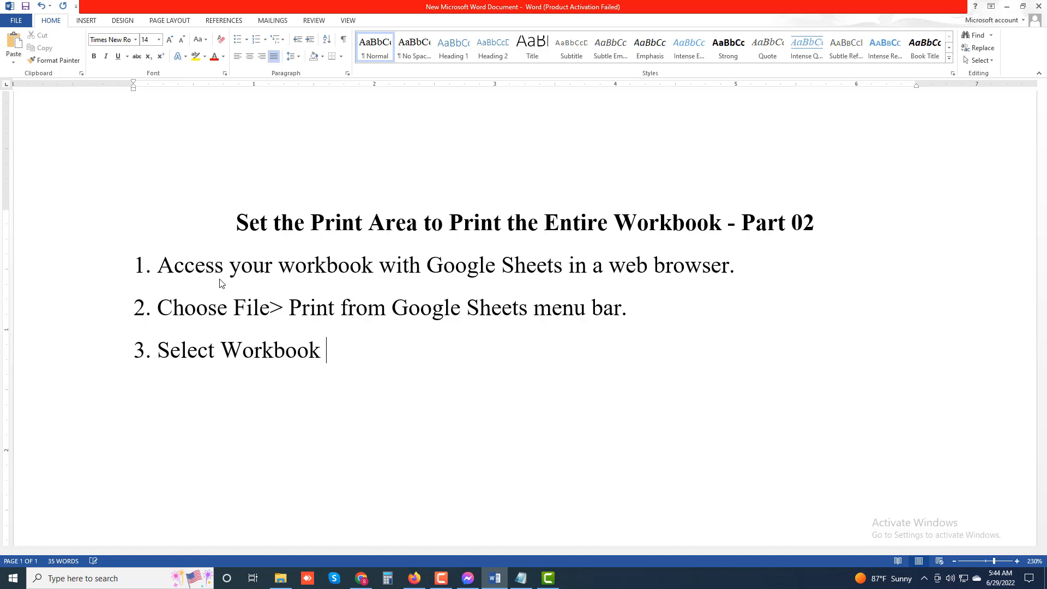
{"action": "type", "text": " from the"}
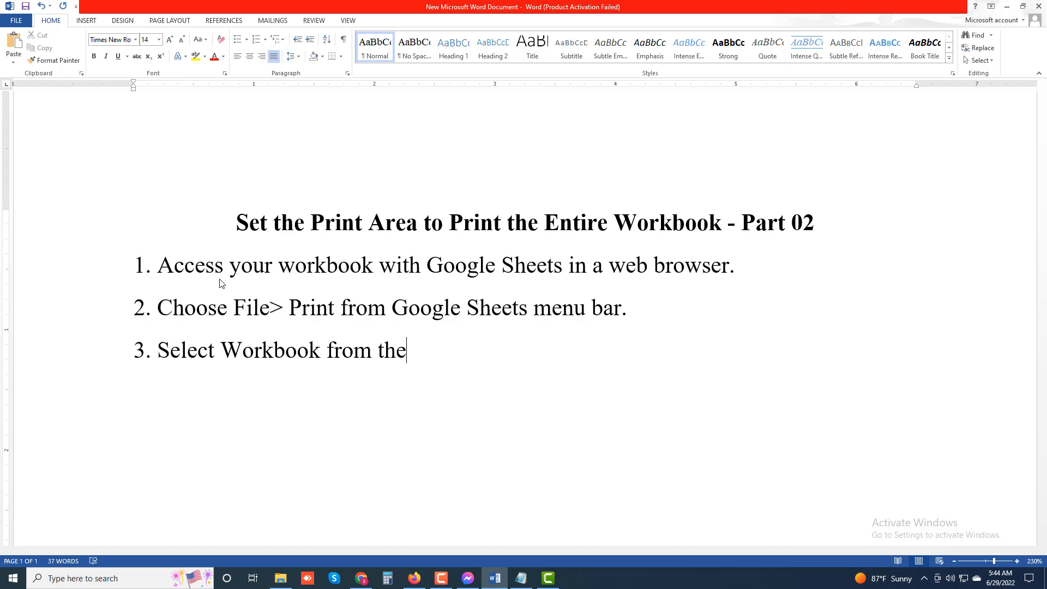
{"action": "type", "text": " Print drop"}
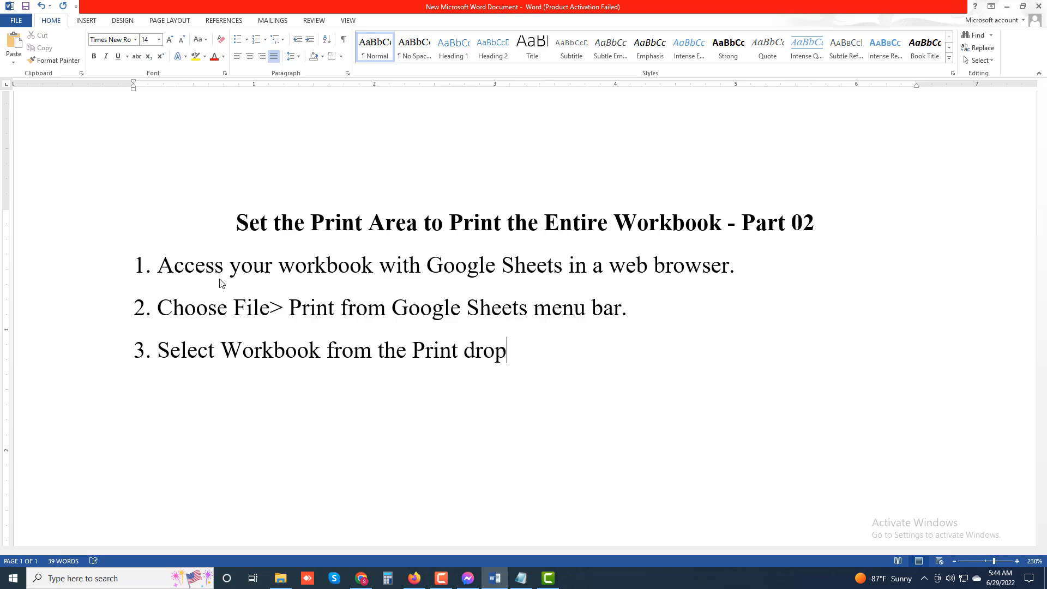
{"action": "type", "text": "down menu"}
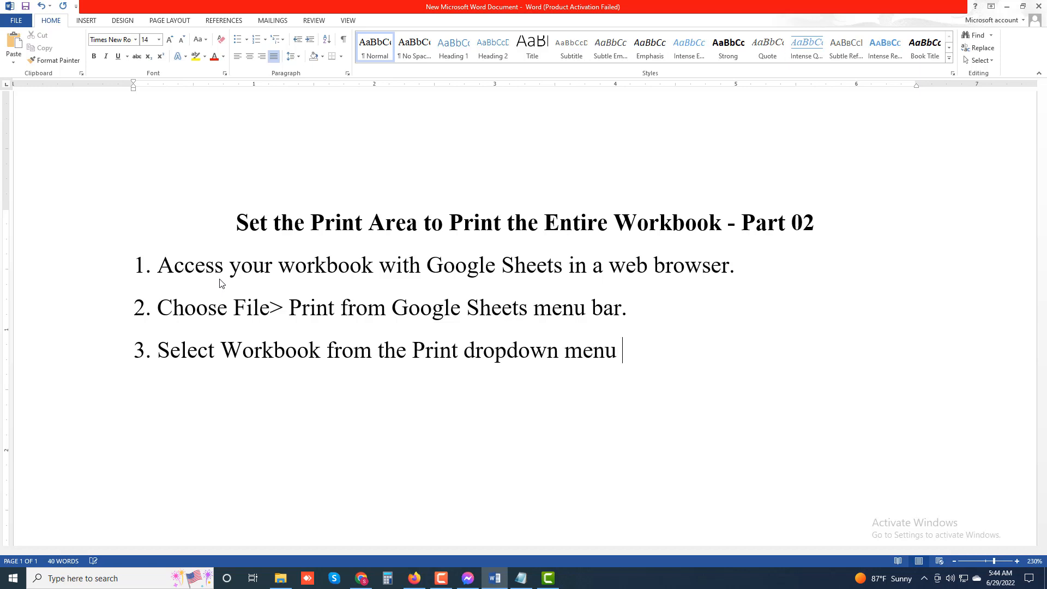
{"action": "type", "text": " on the right"}
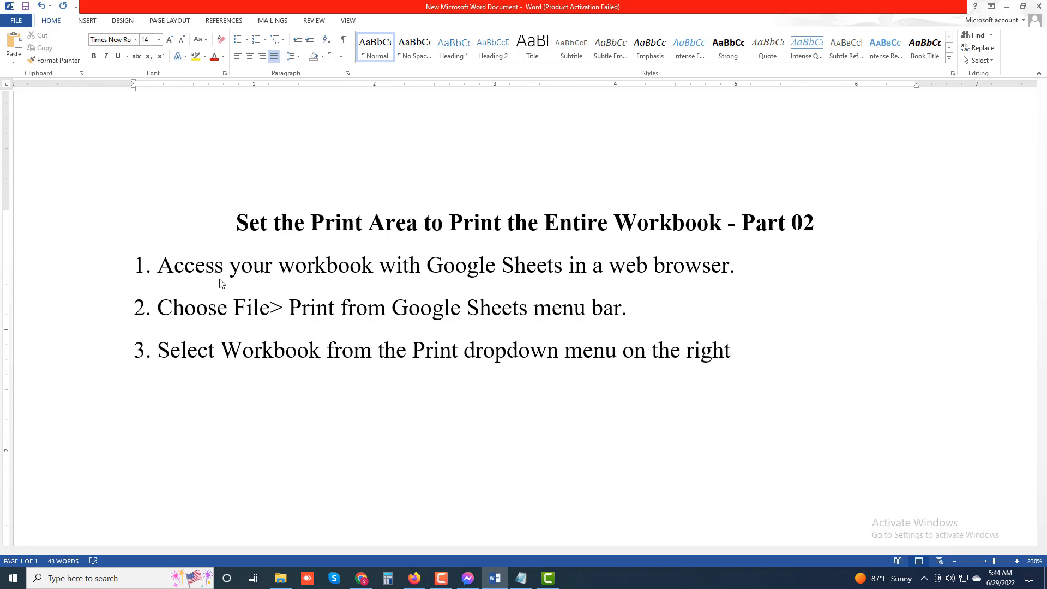
{"action": "type", "text": "."}
{"action": "key", "text": "Return"}
Add the fourth instruction: "4. Choose All Sheets from the Selection dropdown menu."
{"action": "type", "text": "4. Choose"}
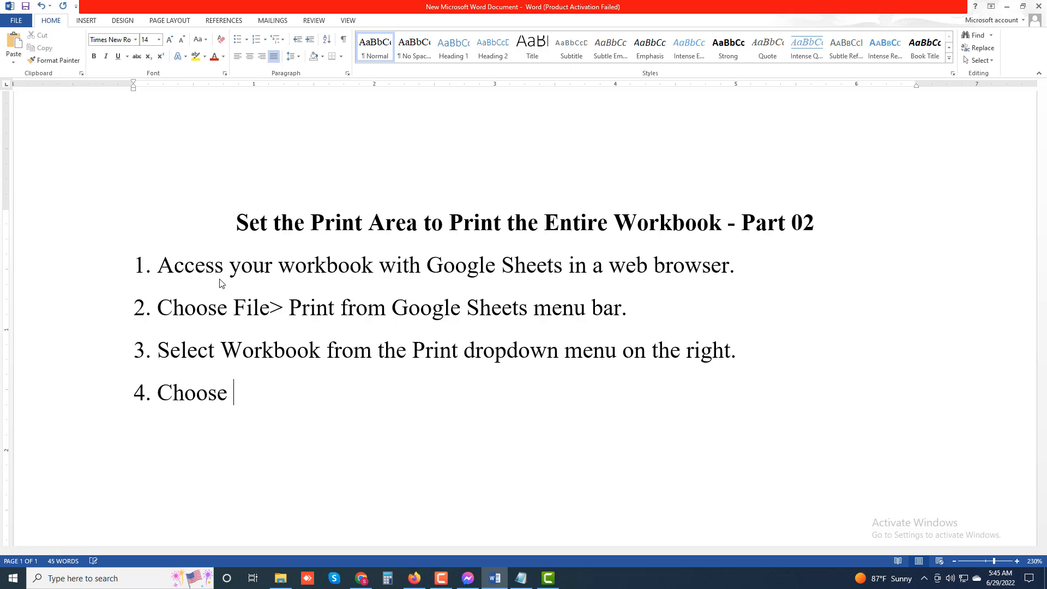
{"action": "type", "text": " All Sheets"}
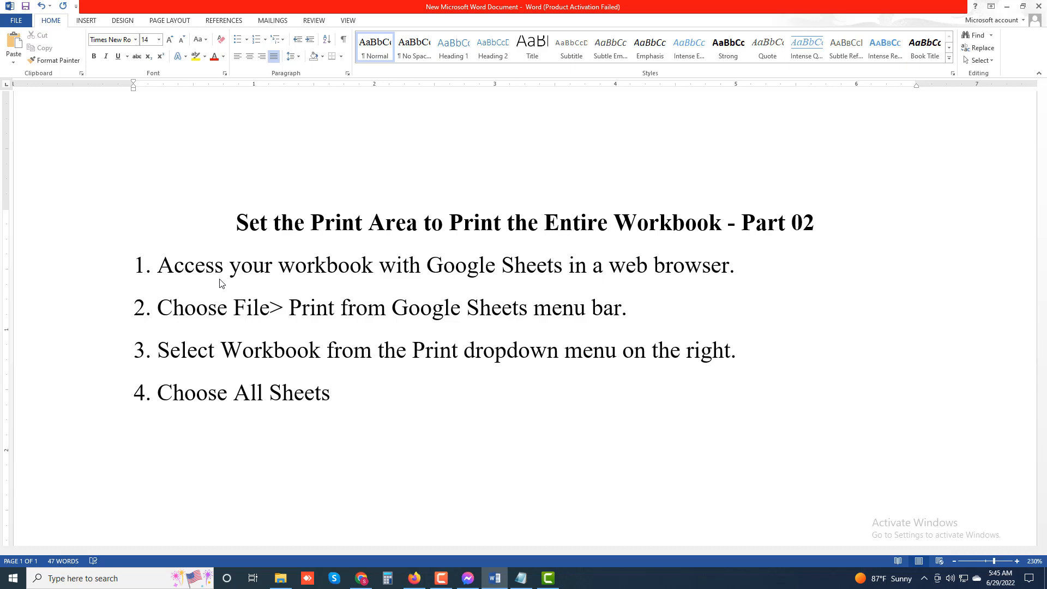
{"action": "type", "text": " from the Selec"}
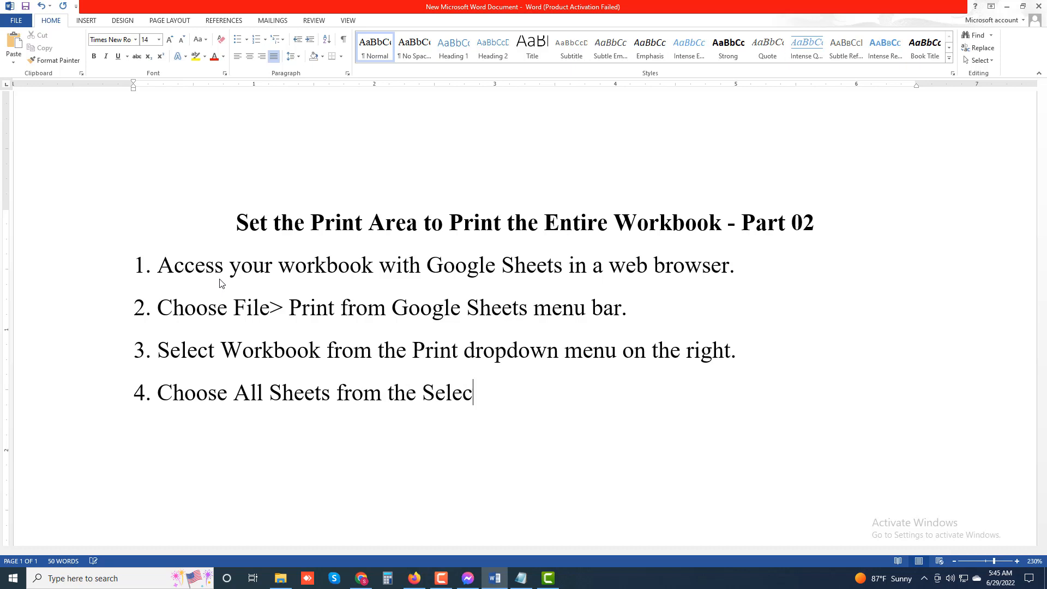
{"action": "type", "text": "tion dropdow"}
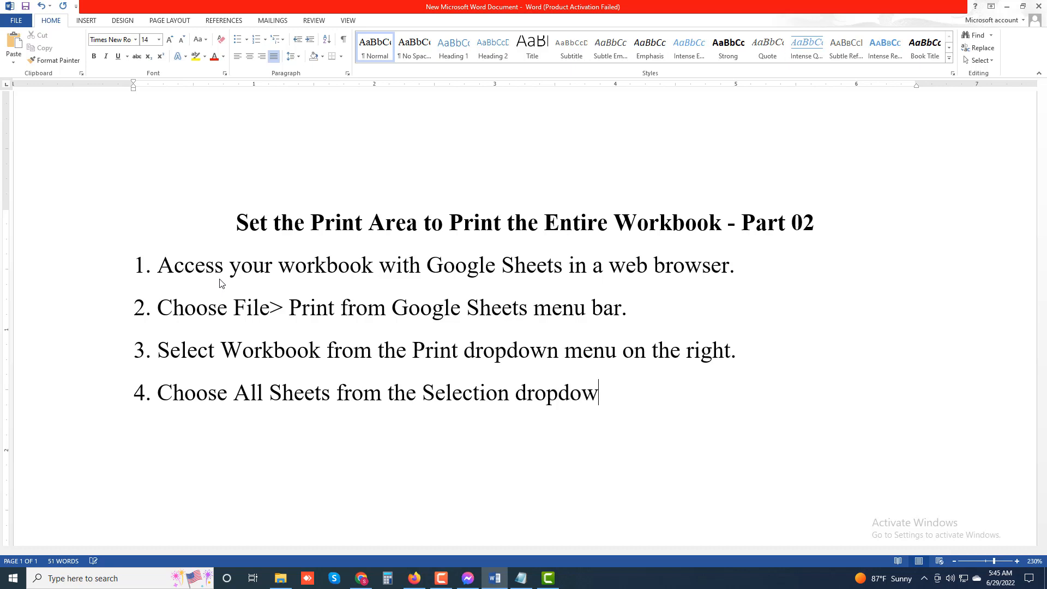
{"action": "type", "text": "n menu."}
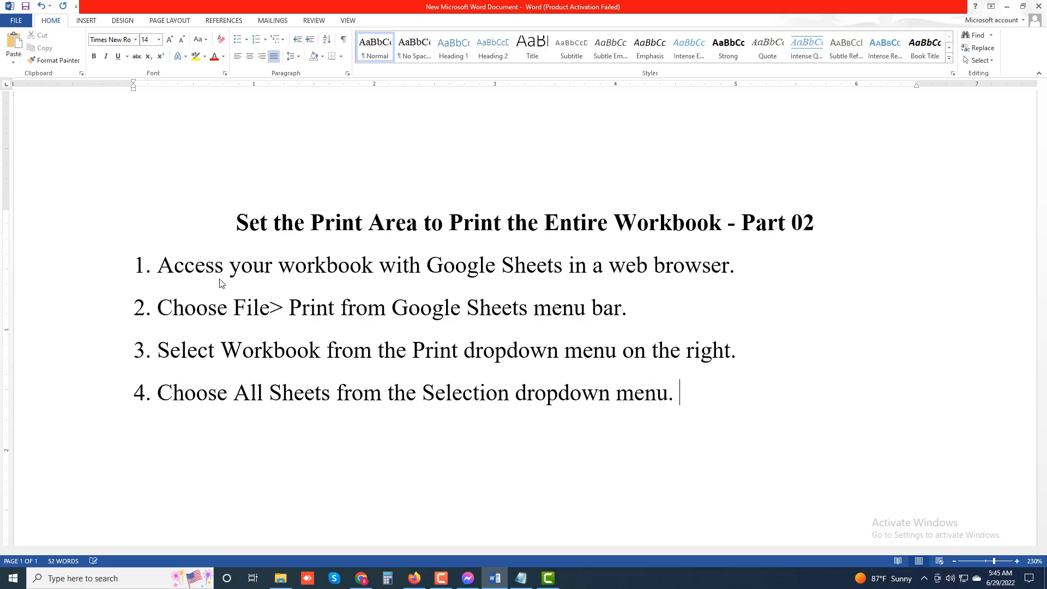
{"action": "key", "text": "Return"}
Begin the fifth instruction with "5. You'll see a preview your entire workbook on the left."
{"action": "type", "text": "5. y"}
{"action": "key", "text": "BackSpace"}
{"action": "type", "text": "You'll "}
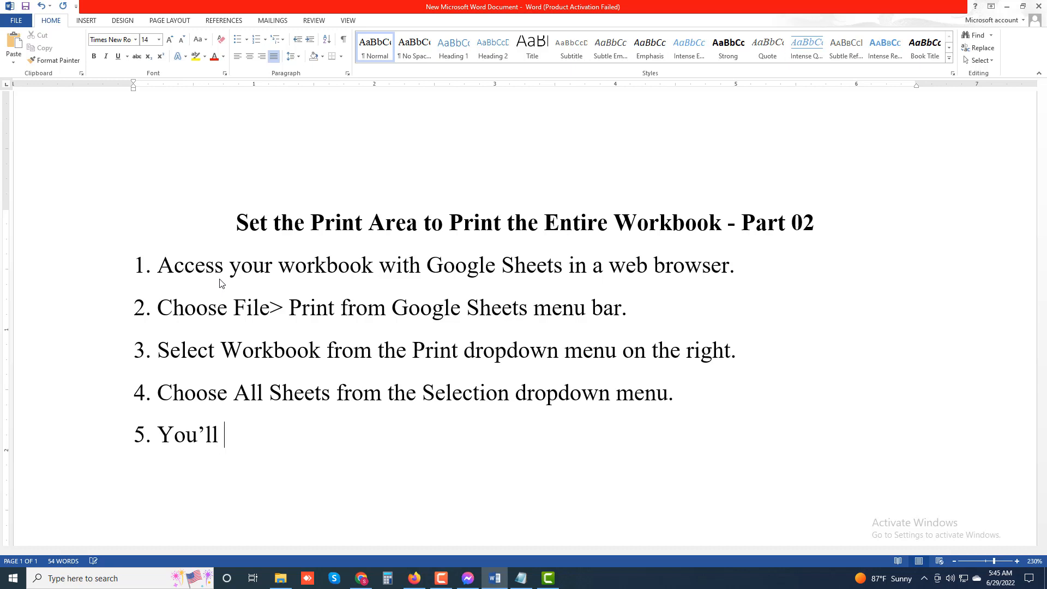
{"action": "type", "text": "see a preview "}
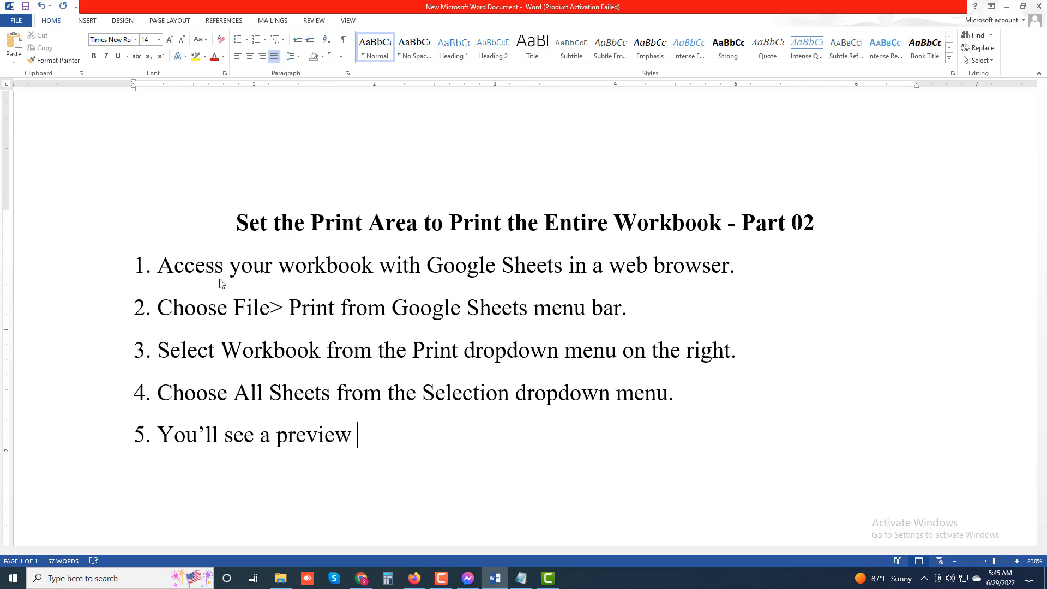
{"action": "type", "text": "your en"}
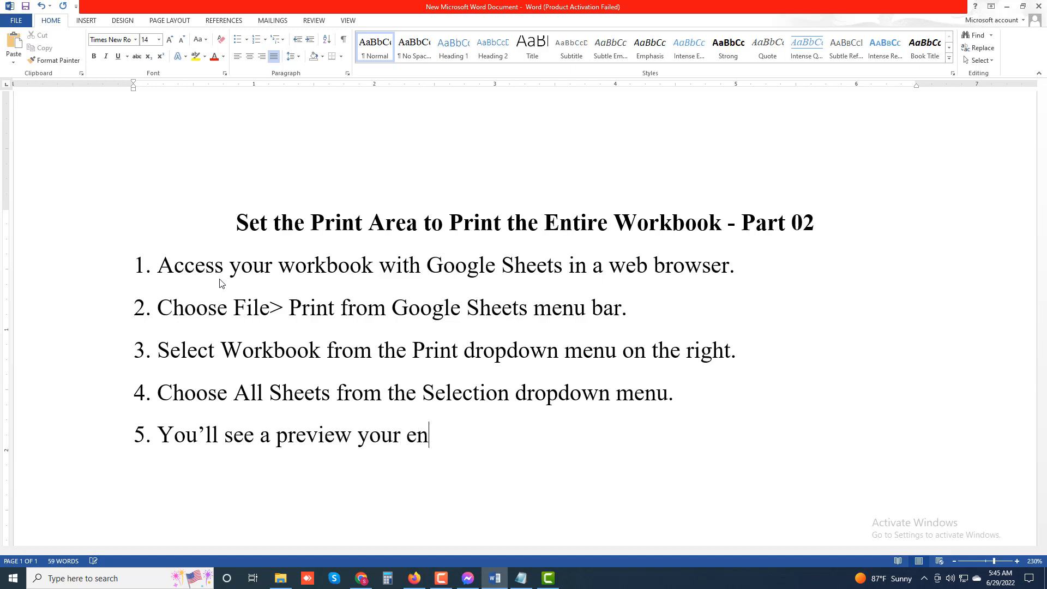
{"action": "type", "text": "tire  workbooo"}
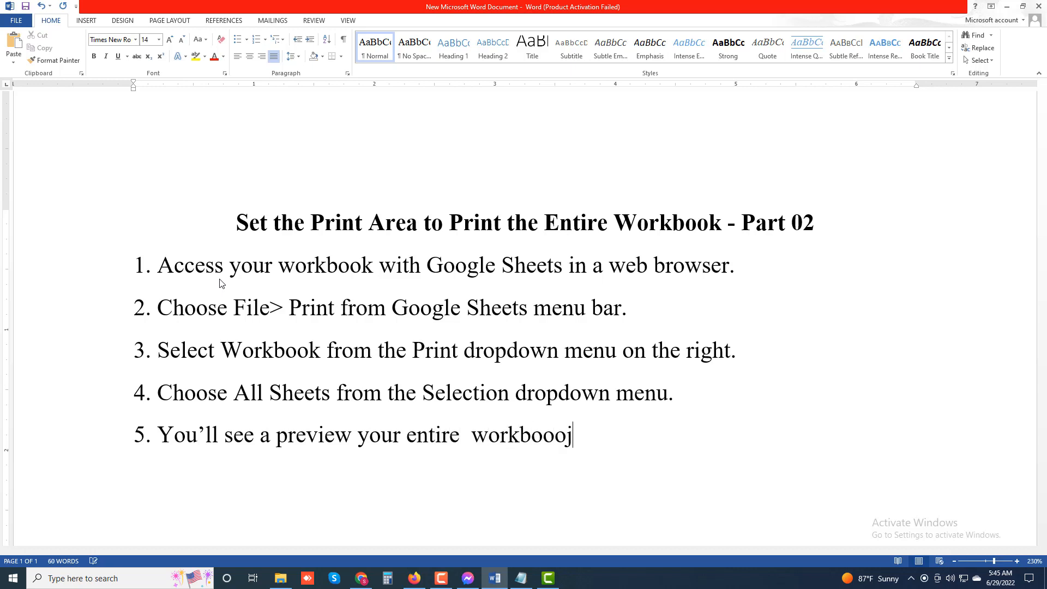
{"action": "key", "text": "BackSpace"}
{"action": "type", "text": "k on"}
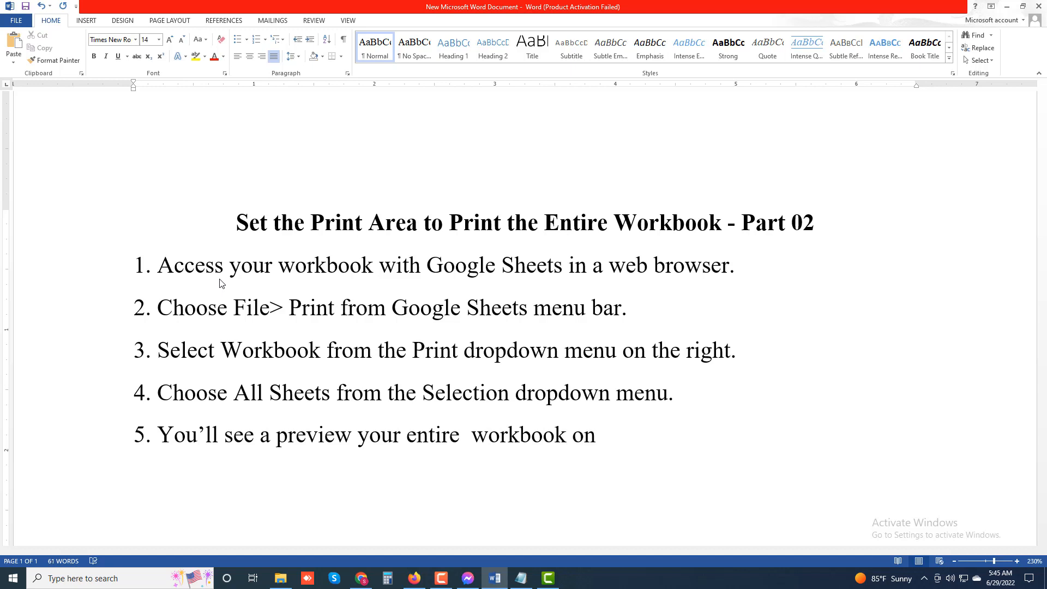
{"action": "type", "text": "th"}
{"action": "key", "text": "BackSpace"}
{"action": "key", "text": "BackSpace"}
{"action": "type", "text": "the left."}
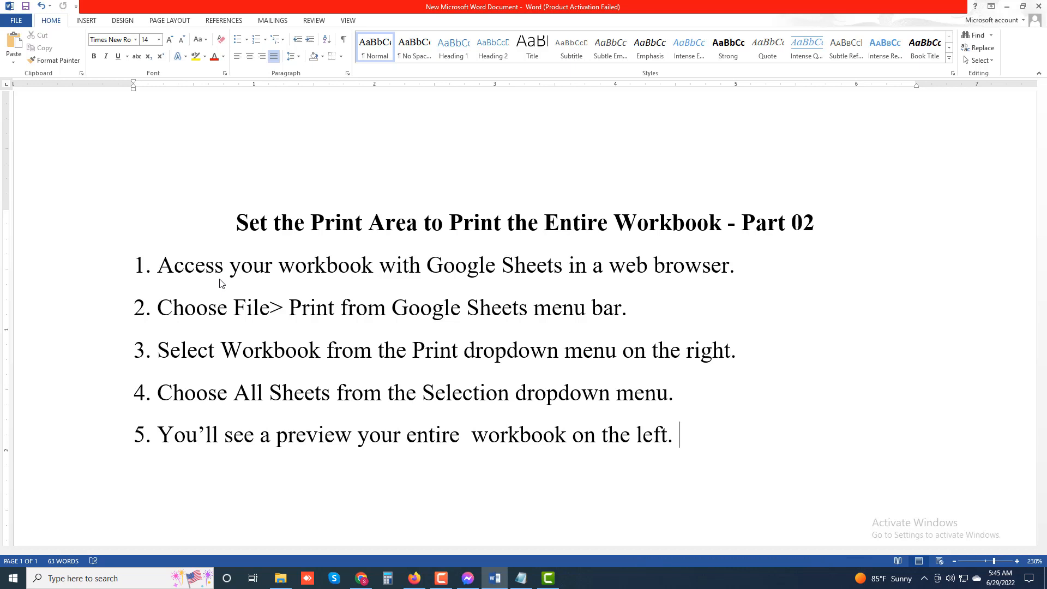
Complete the fifth instruction with "If this looks good to youo select Next at the top-right corner." and start a new paragraph
{"action": "type", "text": "IO"}
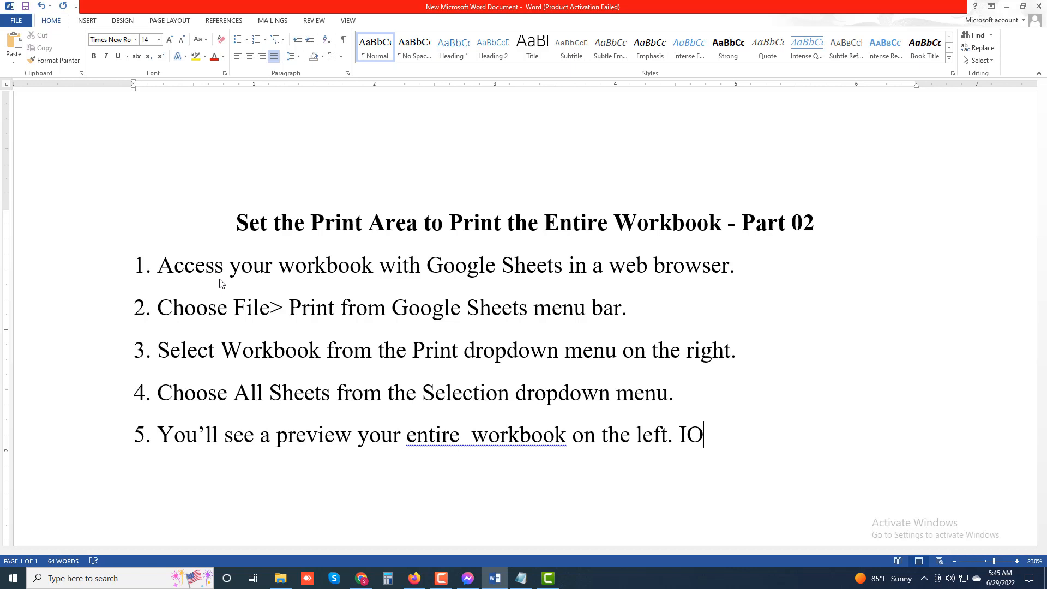
{"action": "key", "text": "BackSpace"}
{"action": "type", "text": "f this"}
{"action": "type", "text": "loo"}
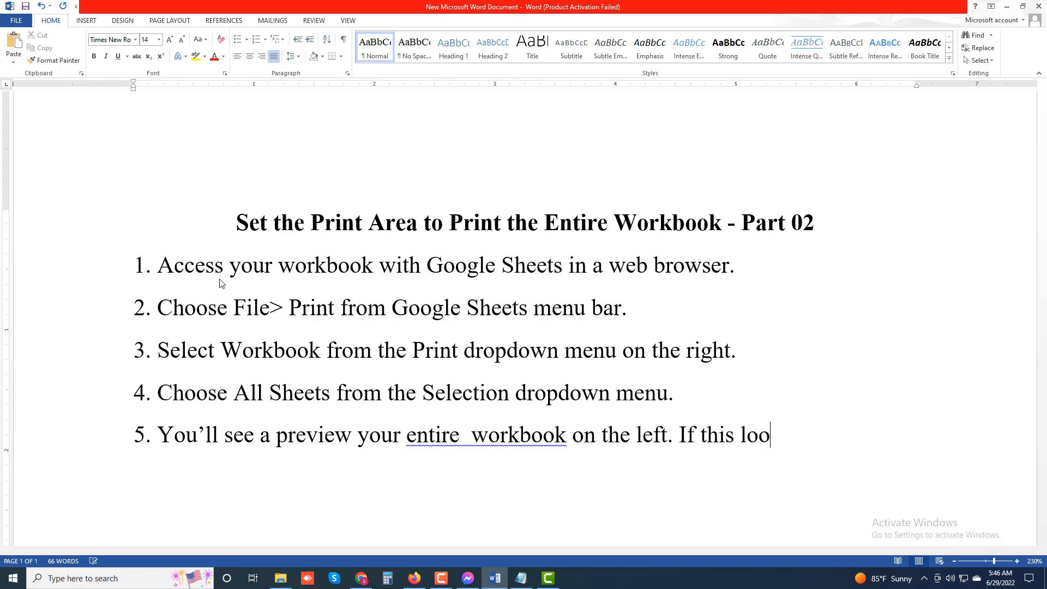
{"action": "type", "text": "ks d"}
{"action": "key", "text": "BackSpace"}
{"action": "type", "text": "good "}
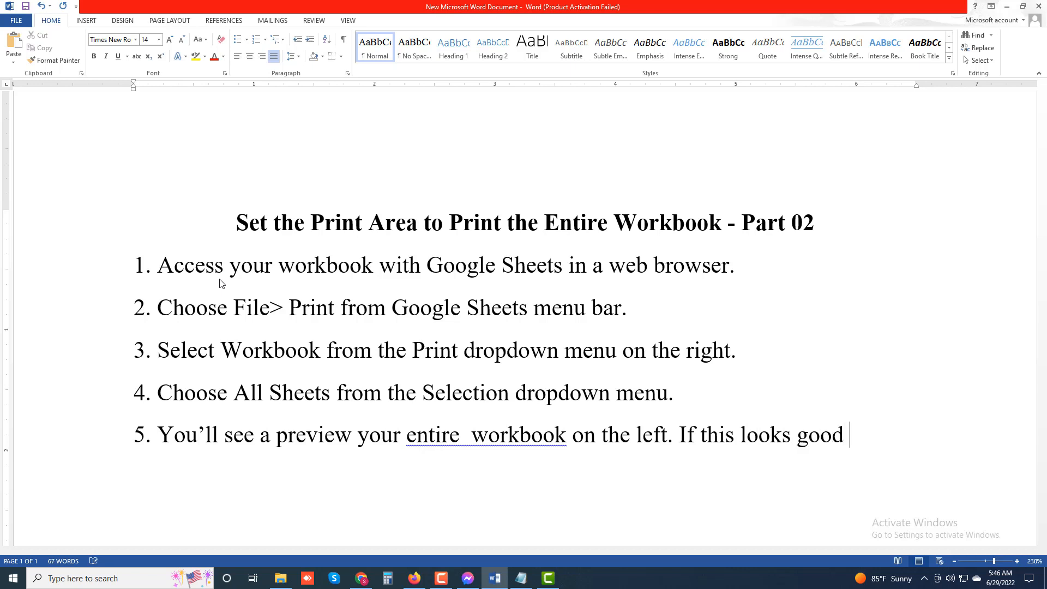
{"action": "type", "text": "to youo"}
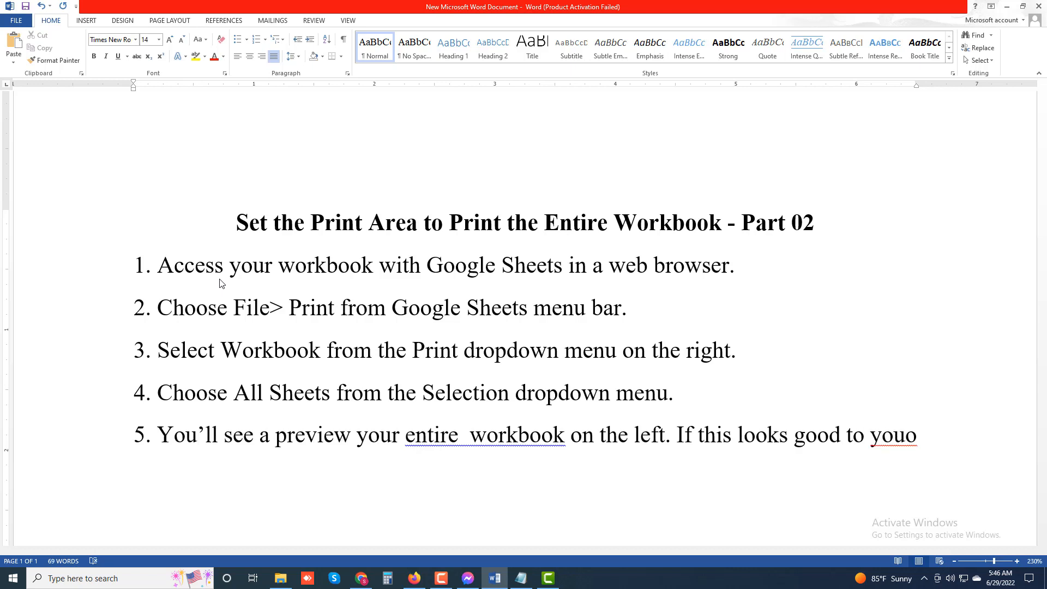
{"action": "type", "text": " select "}
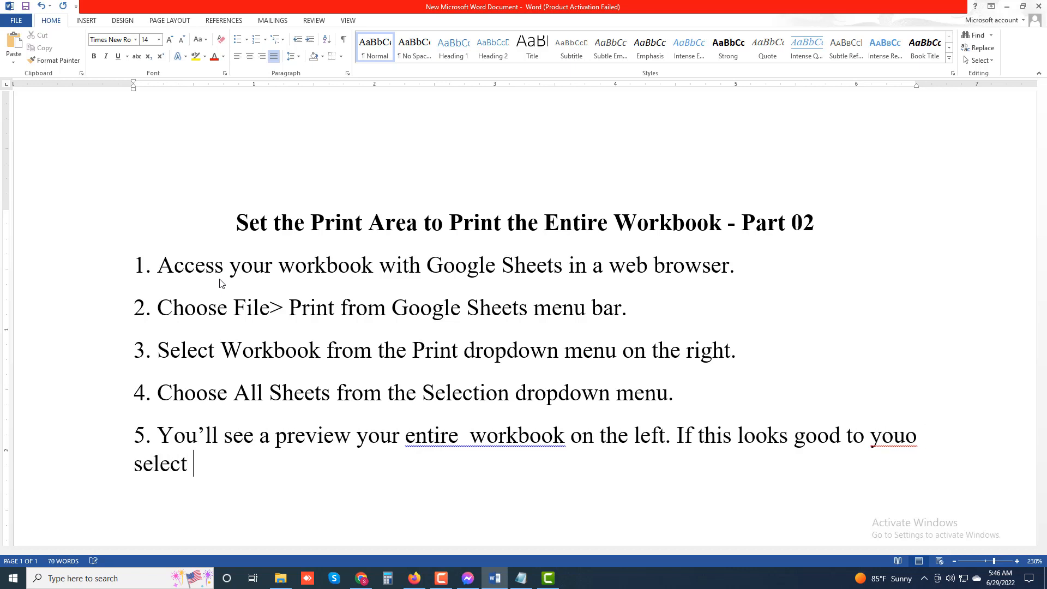
{"action": "type", "text": "Next at th"}
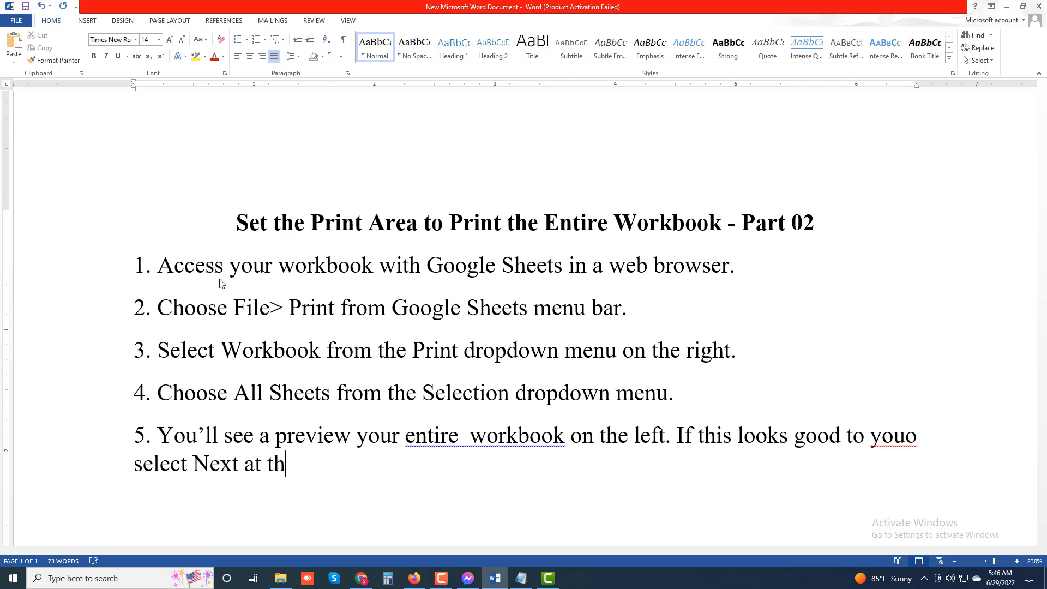
{"action": "type", "text": "e top-right c"}
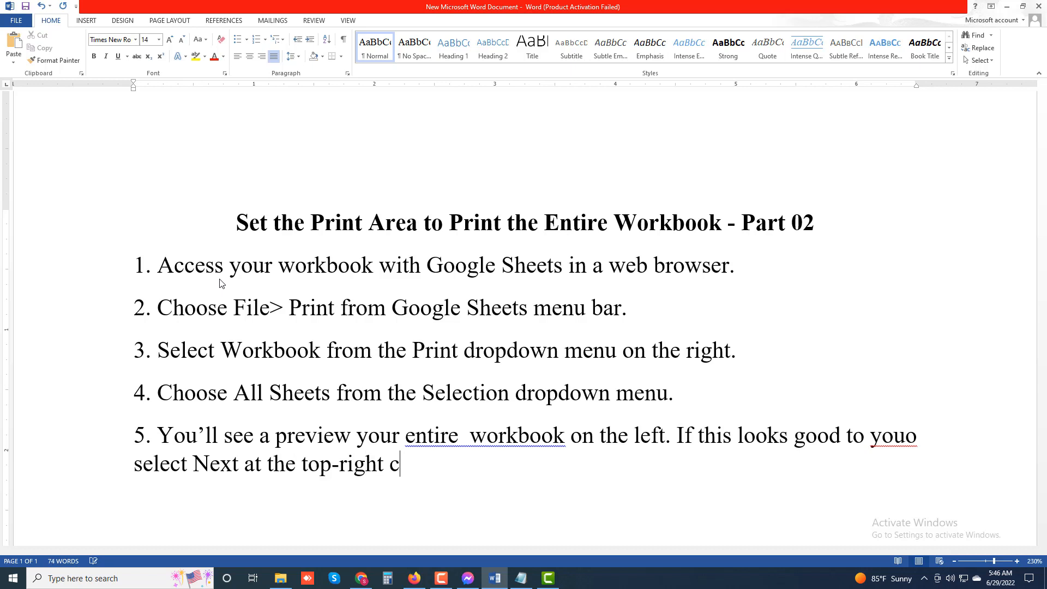
{"action": "type", "text": "orner."}
{"action": "key", "text": "Return"}
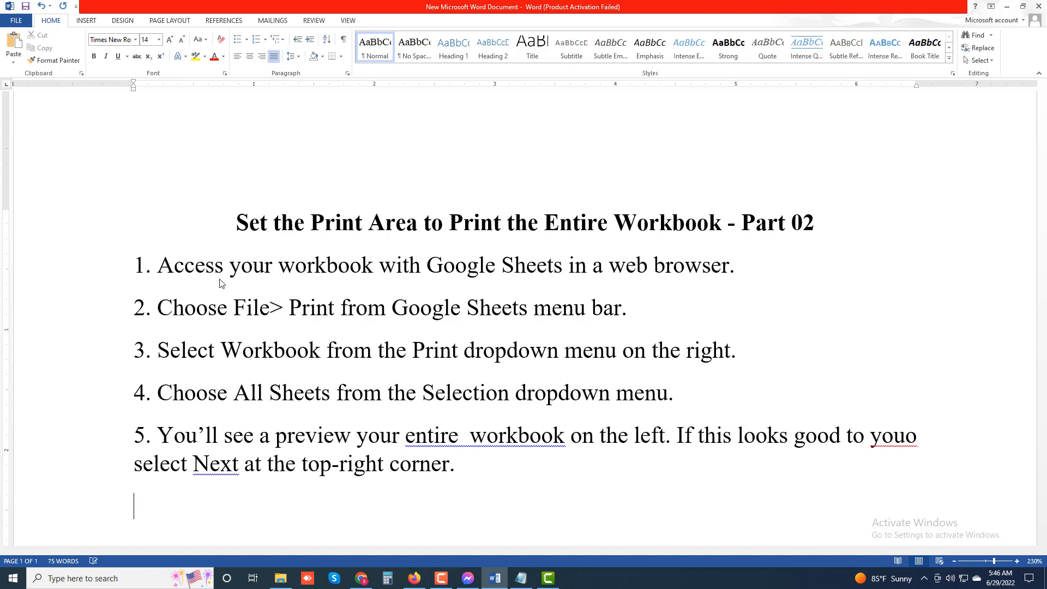
Begin the sixth instruction with "6. You'll then select your printer, choose the paper size, and"
{"action": "type", "text": "6"}
{"action": "type", "text": "You"}
{"action": "type", "text": "'ll th"}
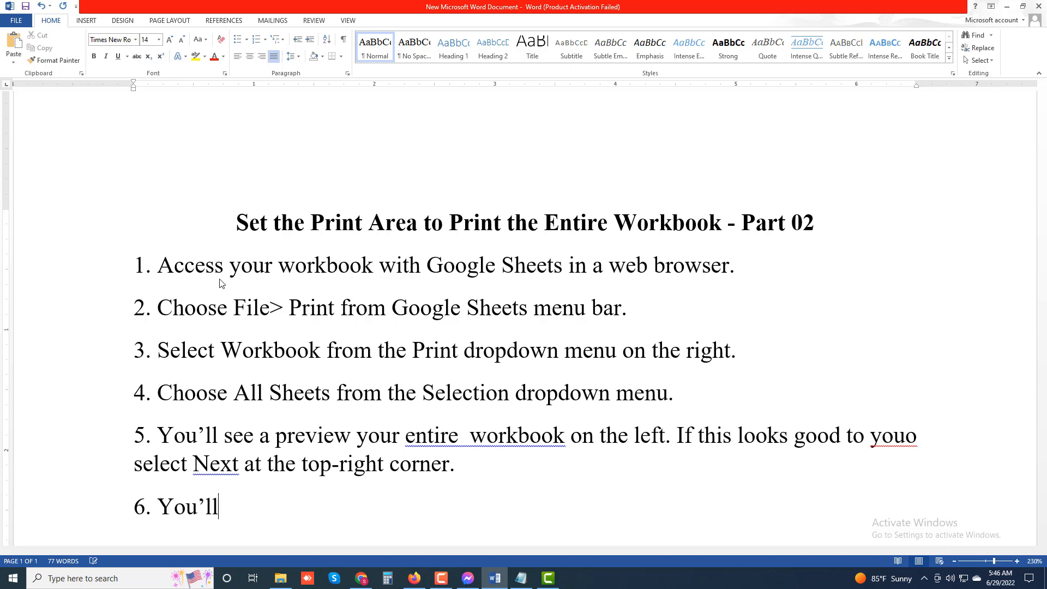
{"action": "type", "text": "en sele"}
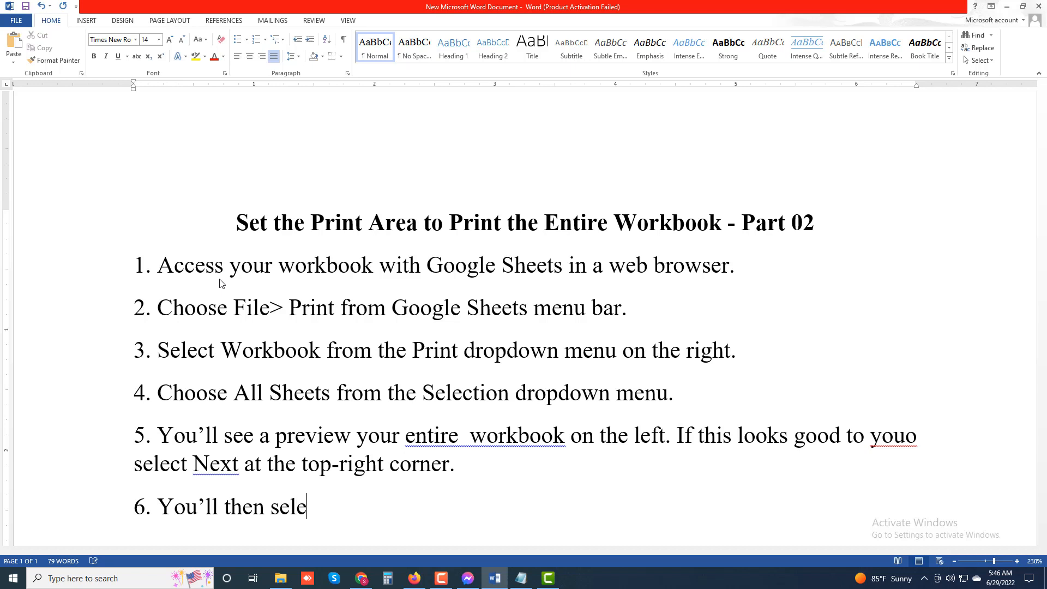
{"action": "type", "text": "ct your prin"}
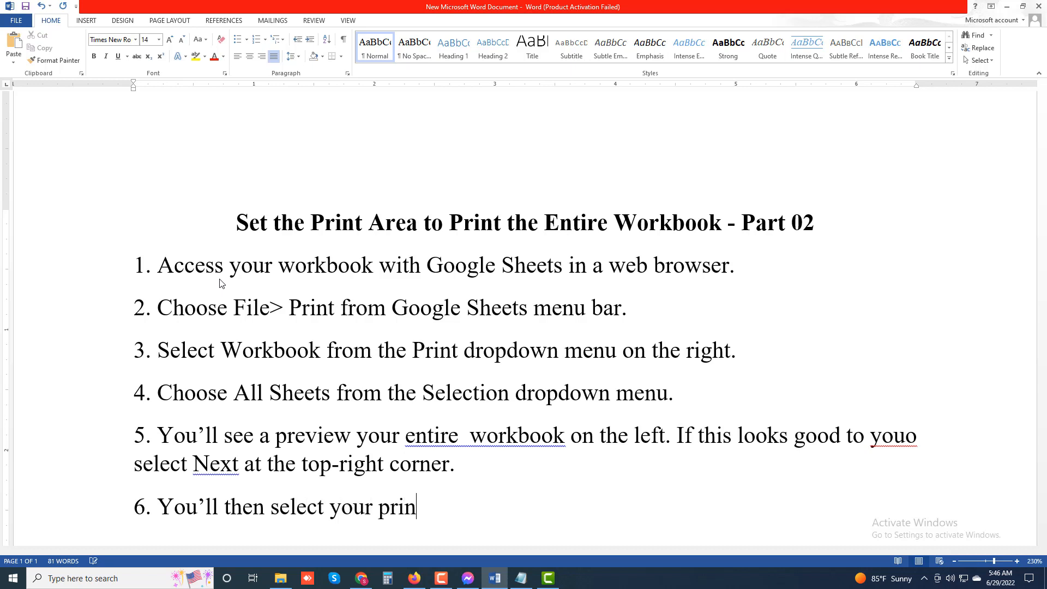
{"action": "type", "text": "ter, choose"}
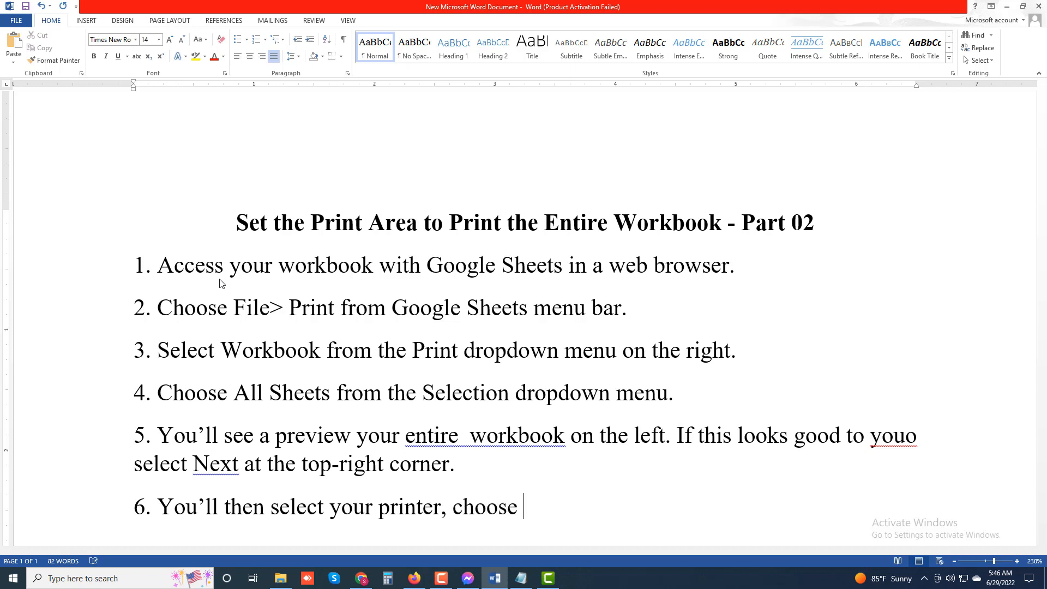
{"action": "type", "text": " the paper s"}
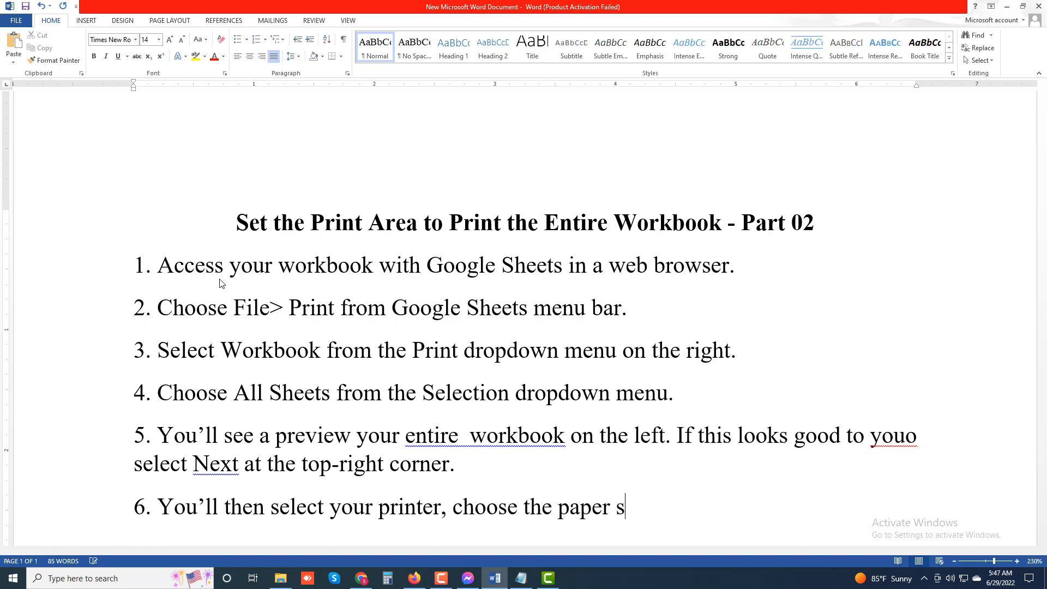
{"action": "type", "text": "ize, and "}
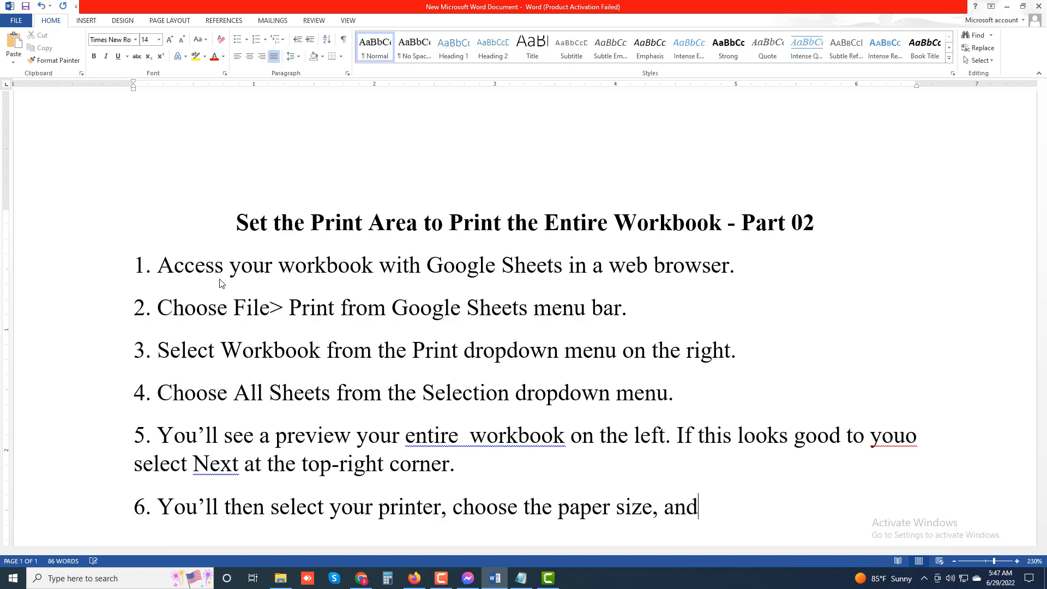
Complete the sixth instruction with "other options to finally print your workbook."
{"action": "type", "text": "other option"}
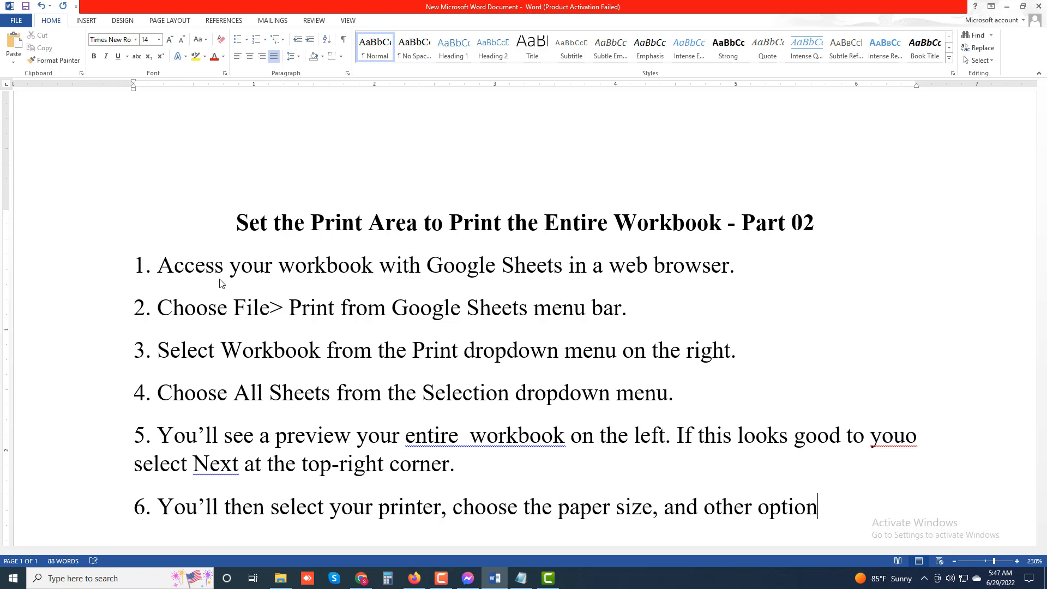
{"action": "type", "text": "s to finally print "}
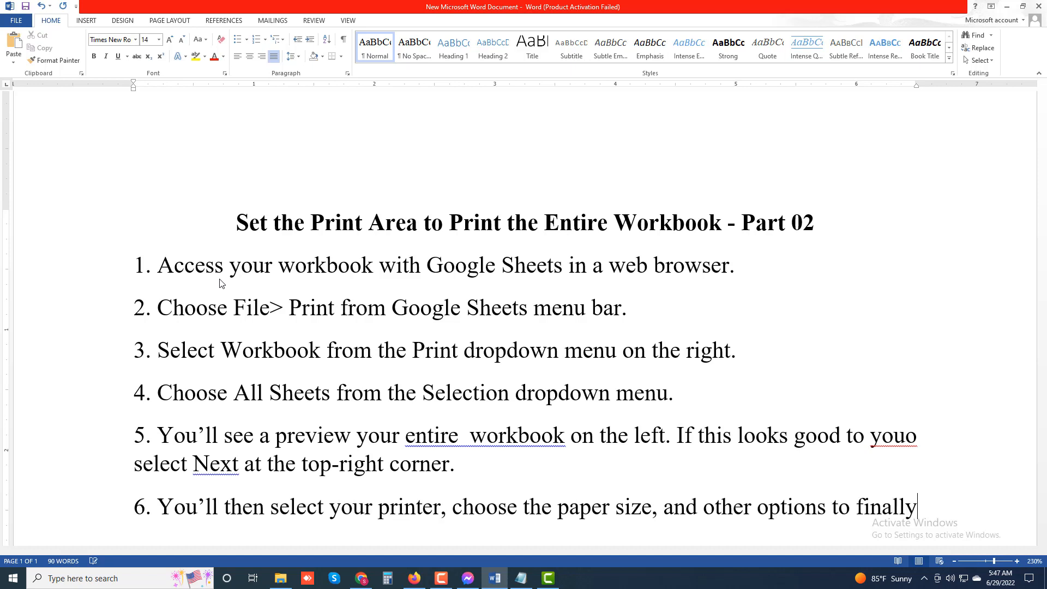
{"action": "type", "text": "yo"}
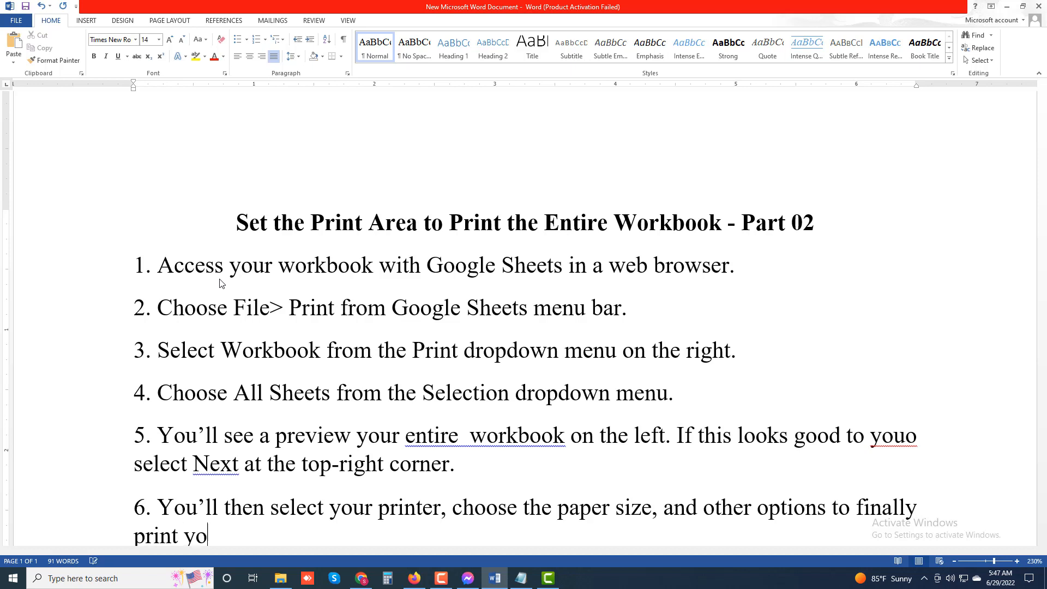
{"action": "type", "text": "ur workboo"}
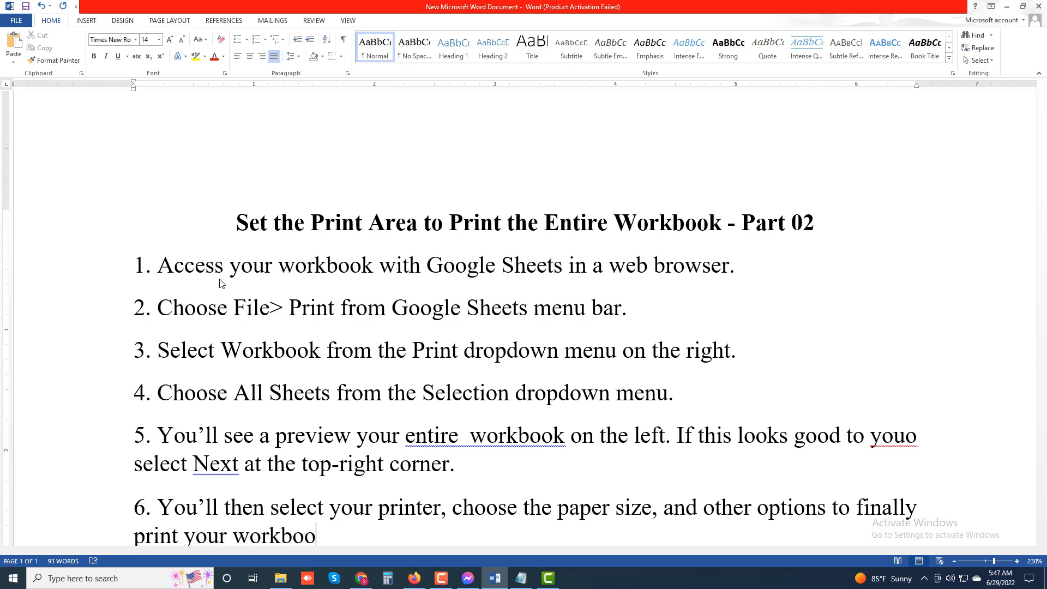
{"action": "type", "text": "k."}
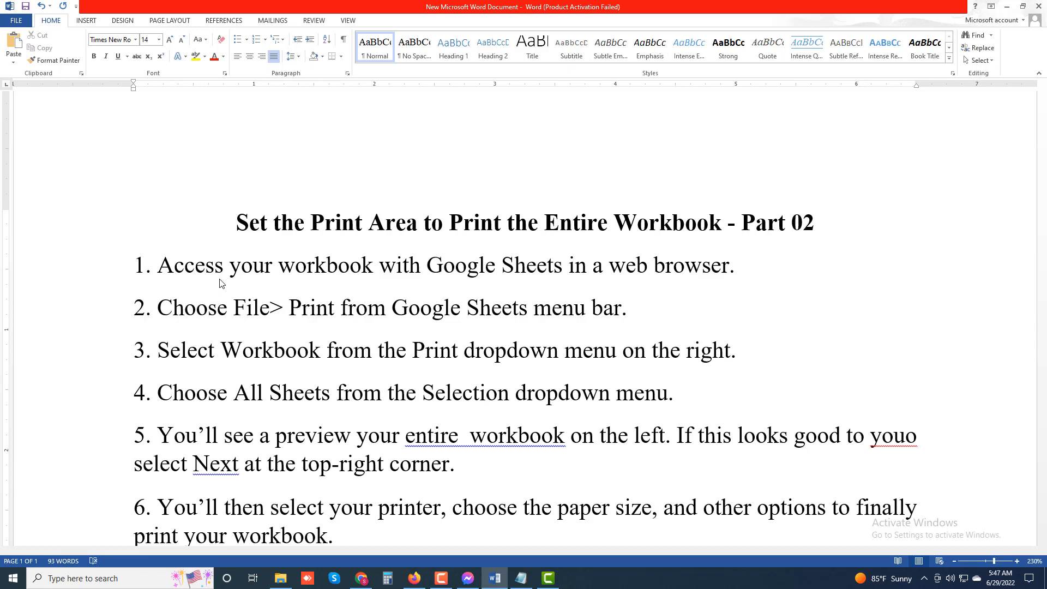